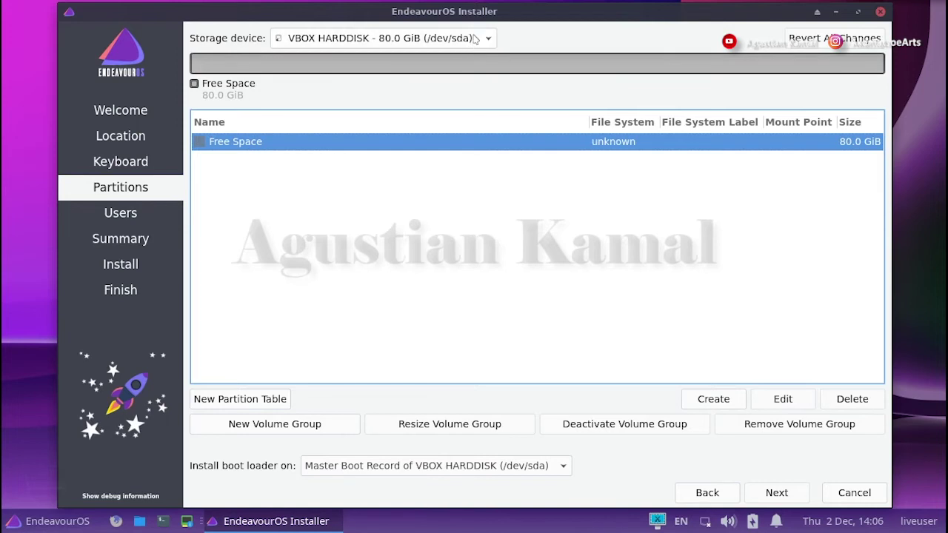
- Create an 8 MiB unformatted partition with the bios-grub flag in the free space of the VBOX HARDDISK (/dev/sda)
{"action": "left_click", "coordinate": [474, 40]}
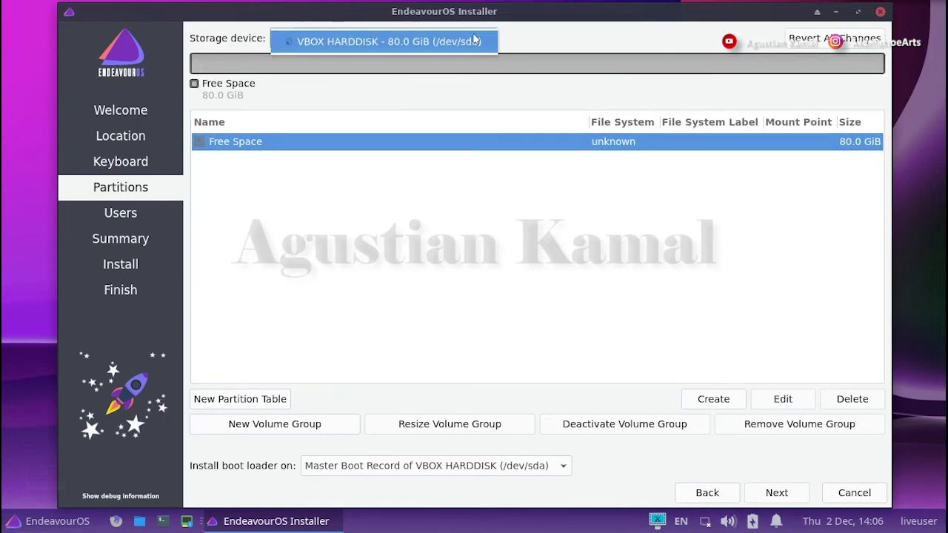
{"action": "left_click", "coordinate": [474, 40]}
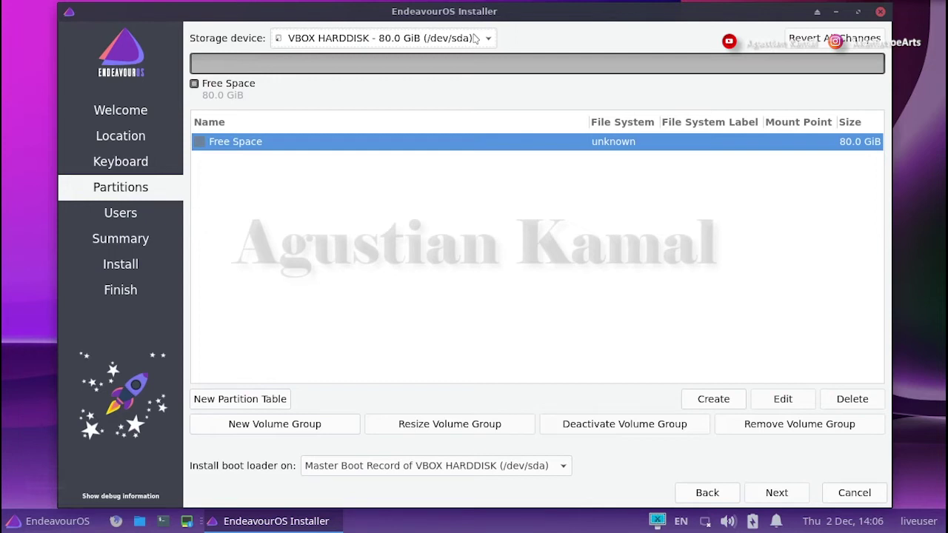
{"action": "left_click", "coordinate": [289, 146]}
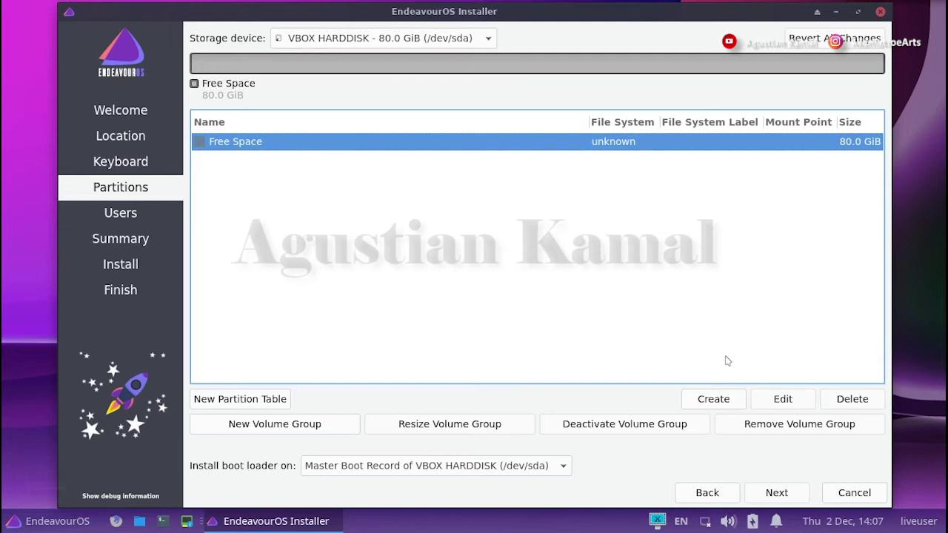
{"action": "left_click", "coordinate": [731, 400]}
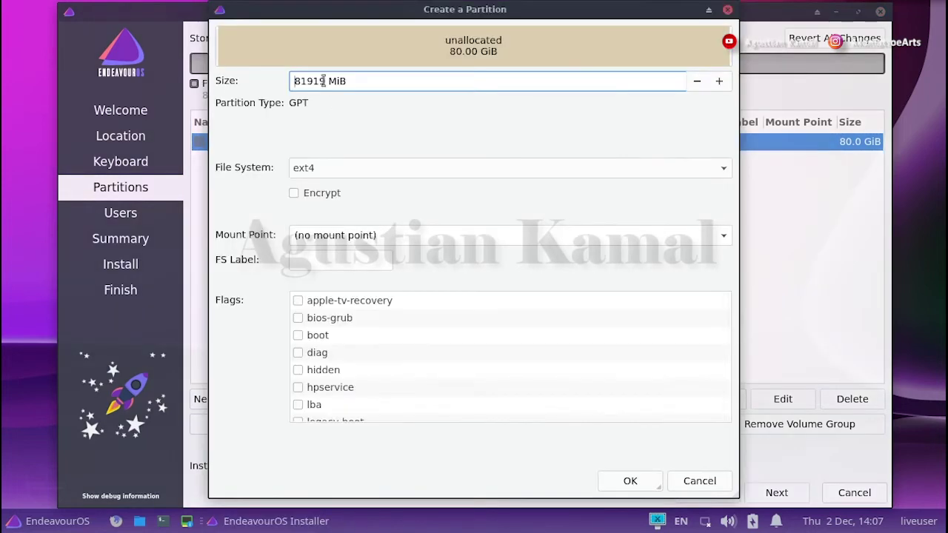
{"action": "left_click_drag", "start_coordinate": [326, 81], "coordinate": [282, 83]}
{"action": "type", "text": "8"}
{"action": "left_click", "coordinate": [483, 170]}
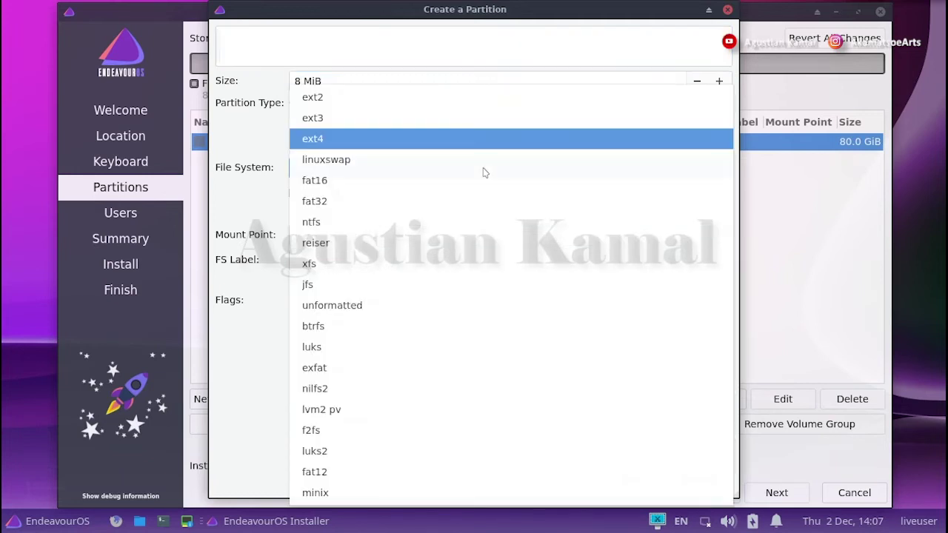
{"action": "left_click", "coordinate": [363, 305]}
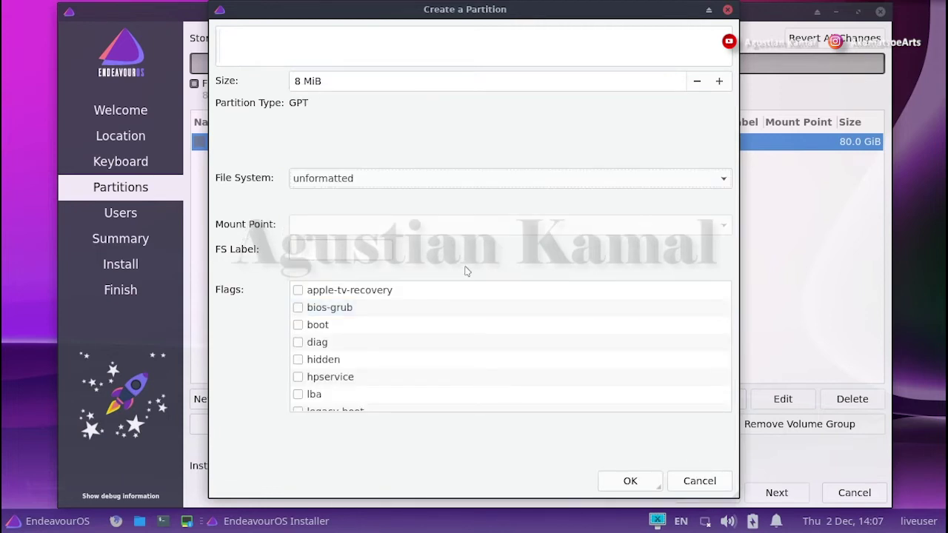
{"action": "left_click", "coordinate": [305, 310]}
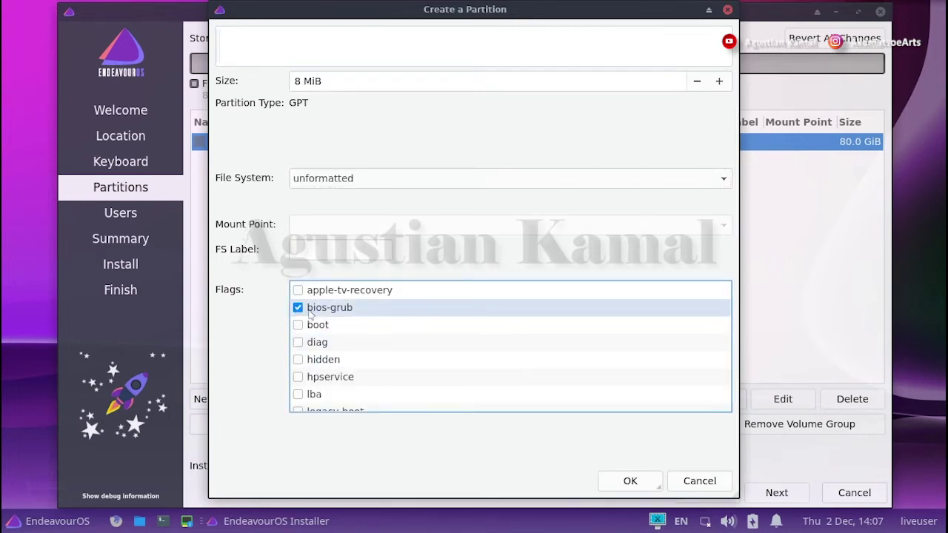
{"action": "left_click", "coordinate": [629, 481]}
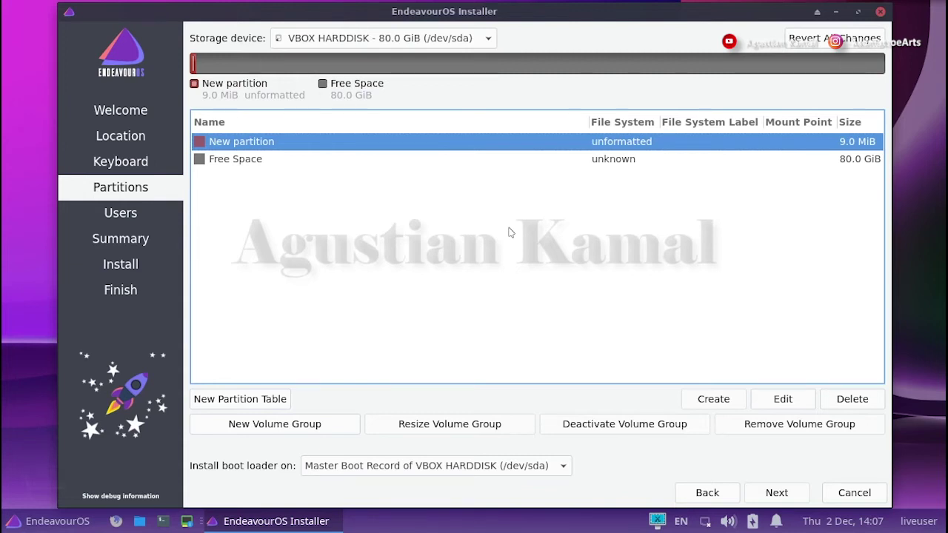
- Create a 4096 MiB linuxswap partition with the swap flag in the remaining free space
{"action": "left_click", "coordinate": [322, 164]}
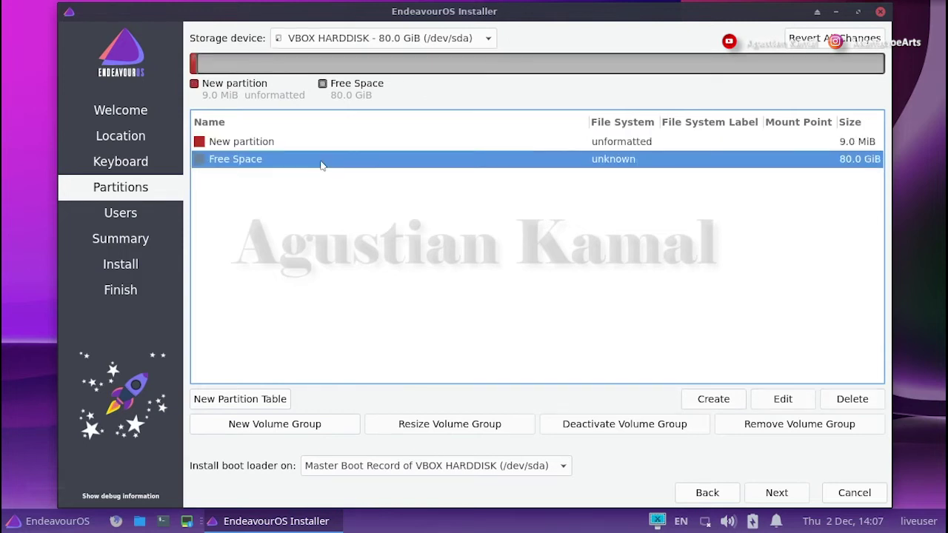
{"action": "left_click", "coordinate": [715, 401]}
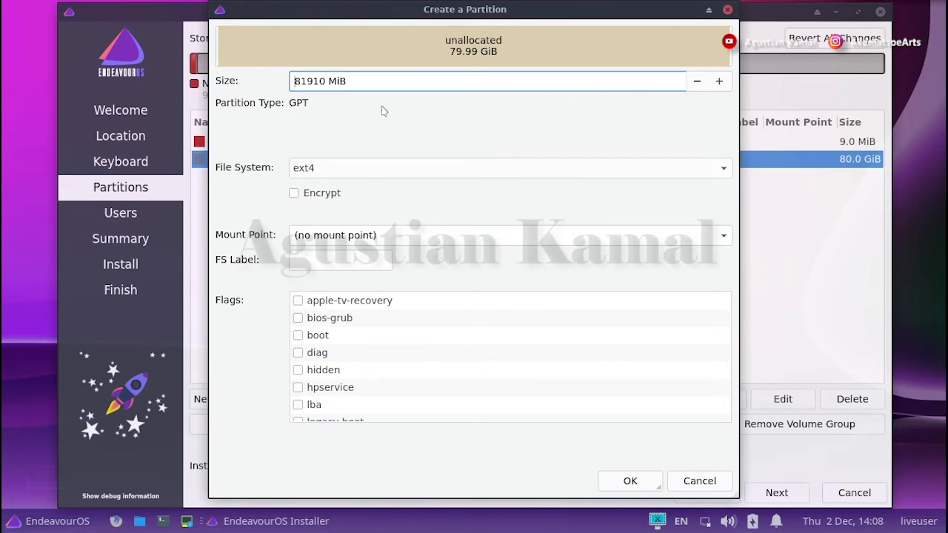
{"action": "left_click_drag", "start_coordinate": [347, 81], "coordinate": [290, 81]}
{"action": "left_click", "coordinate": [323, 81]}
{"action": "type", "text": "4096"}
{"action": "left_click", "coordinate": [343, 171]}
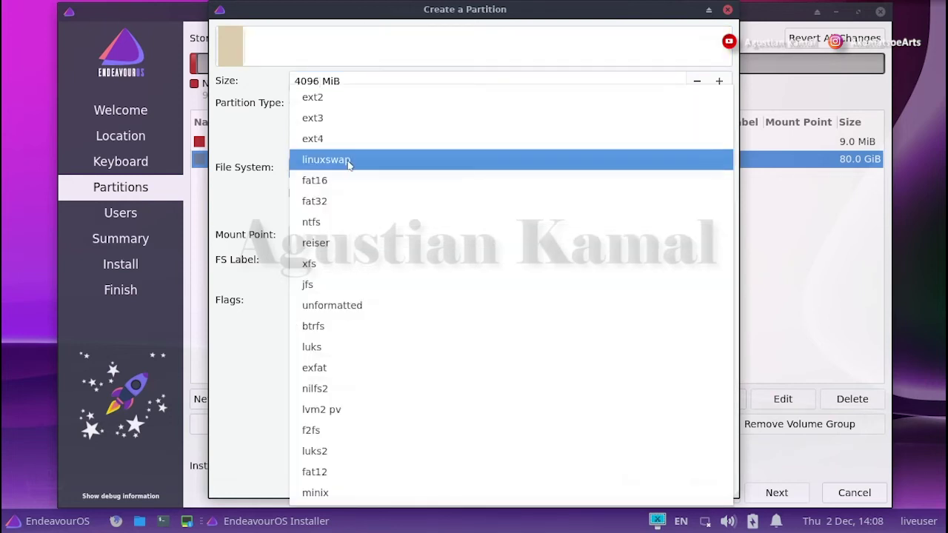
{"action": "left_click", "coordinate": [349, 162]}
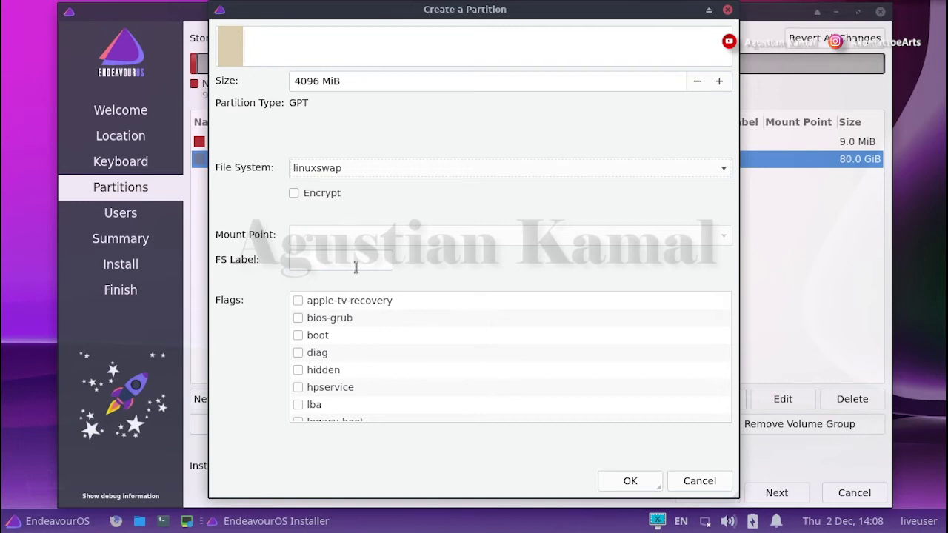
{"action": "scroll", "coordinate": [311, 370], "scroll_direction": "down", "scroll_amount": 3}
{"action": "left_click", "coordinate": [297, 405]}
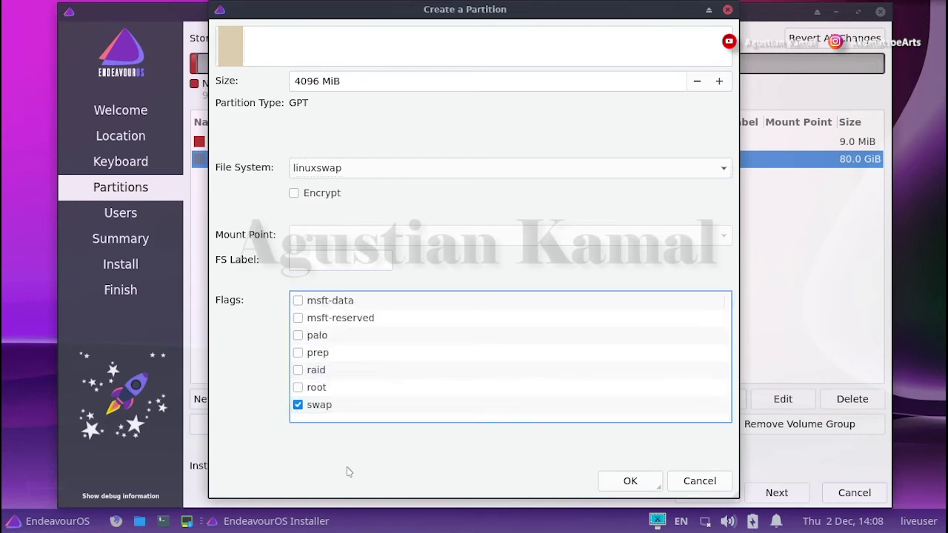
{"action": "left_click", "coordinate": [621, 489]}
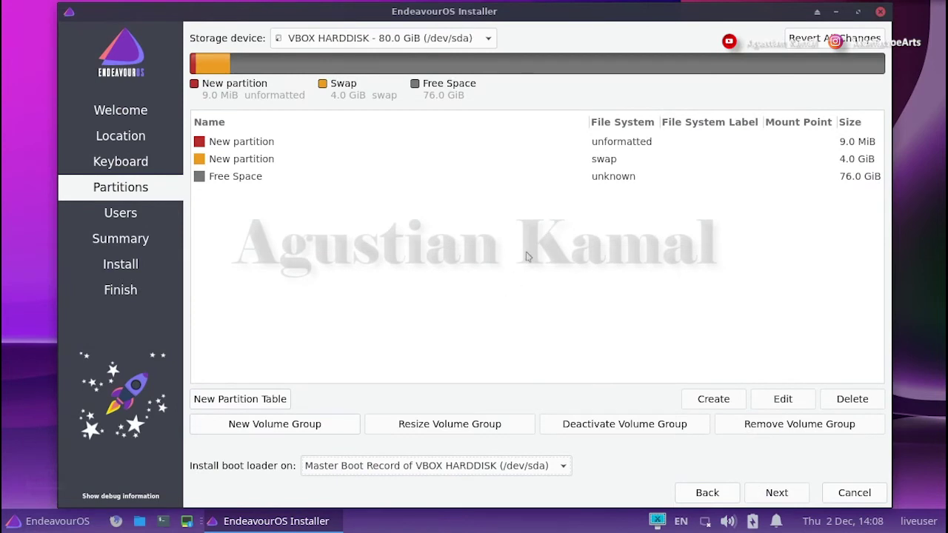
- Create an ext4 partition filling the remaining free space, with mount point / and the root flag
{"action": "left_click", "coordinate": [594, 161]}
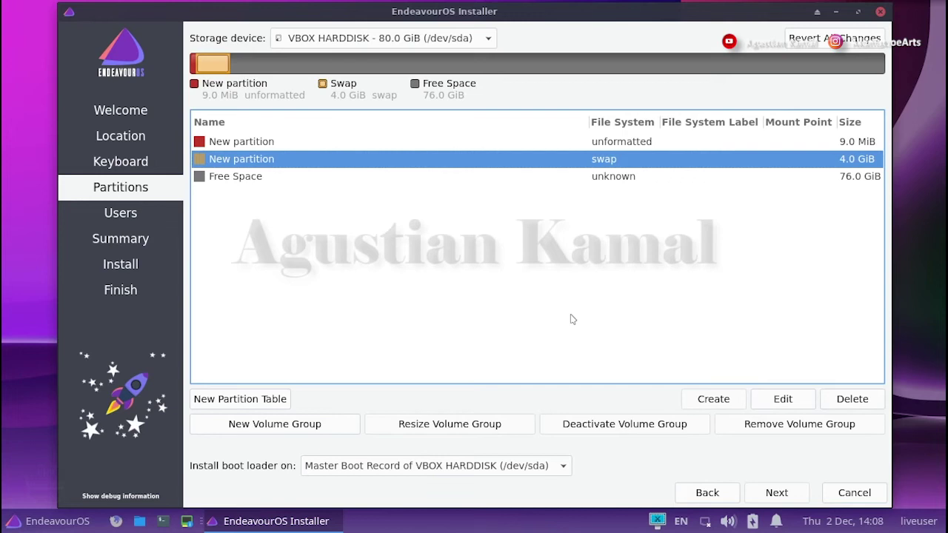
{"action": "left_click", "coordinate": [274, 184]}
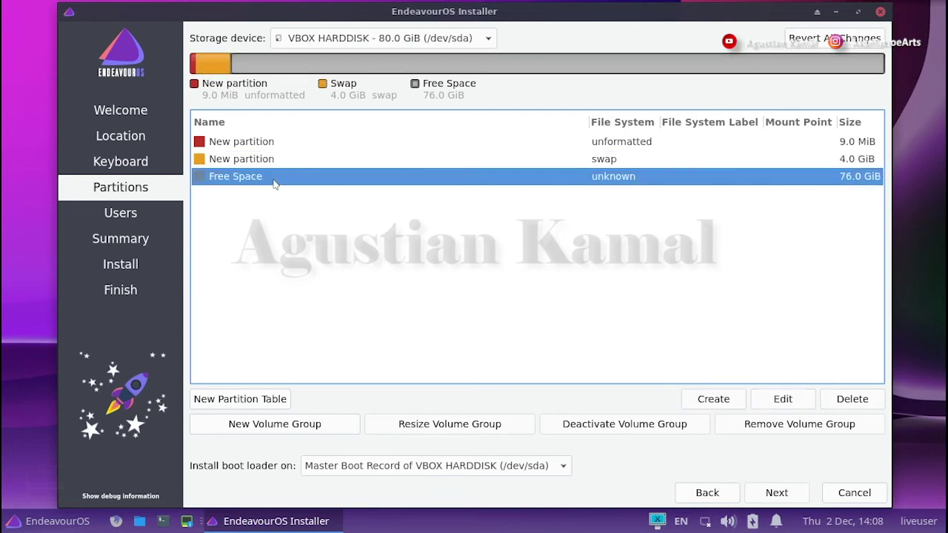
{"action": "left_click", "coordinate": [726, 401]}
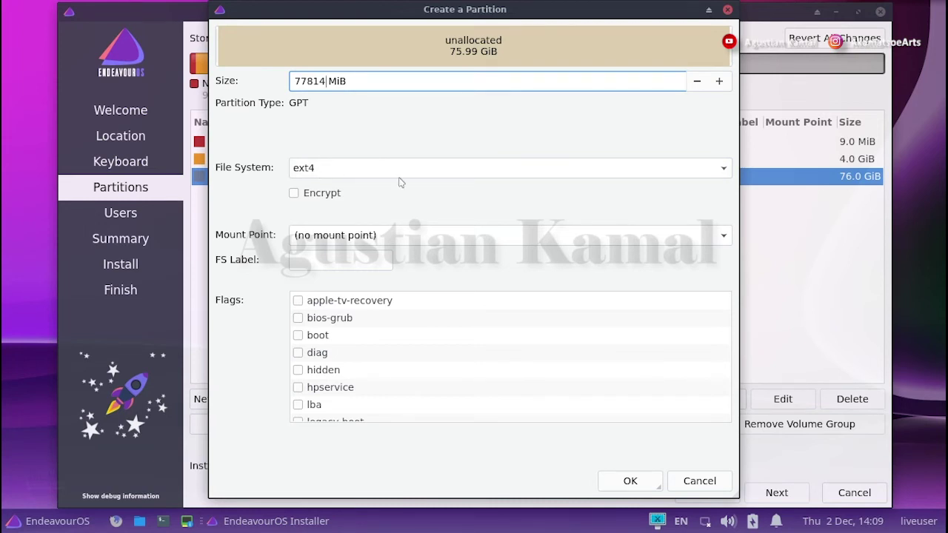
{"action": "left_click", "coordinate": [727, 240]}
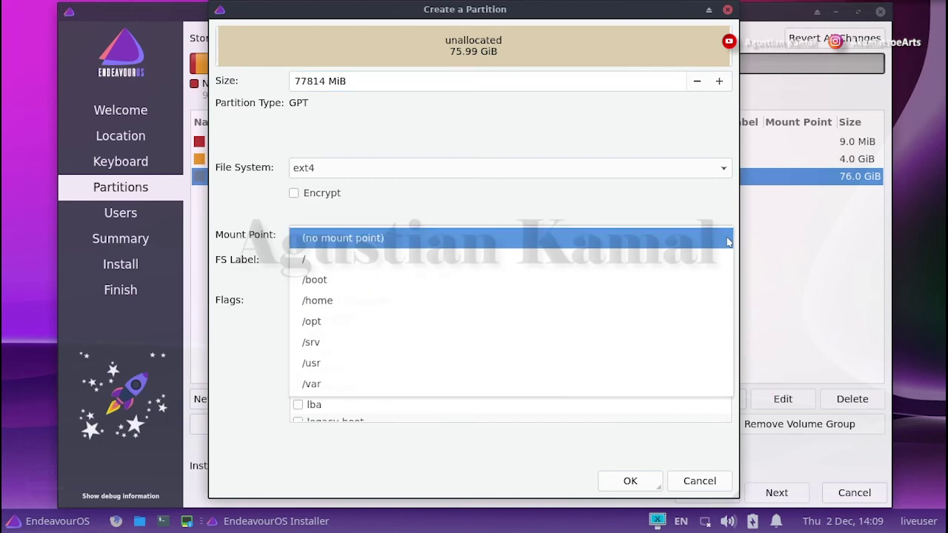
{"action": "left_click", "coordinate": [477, 258]}
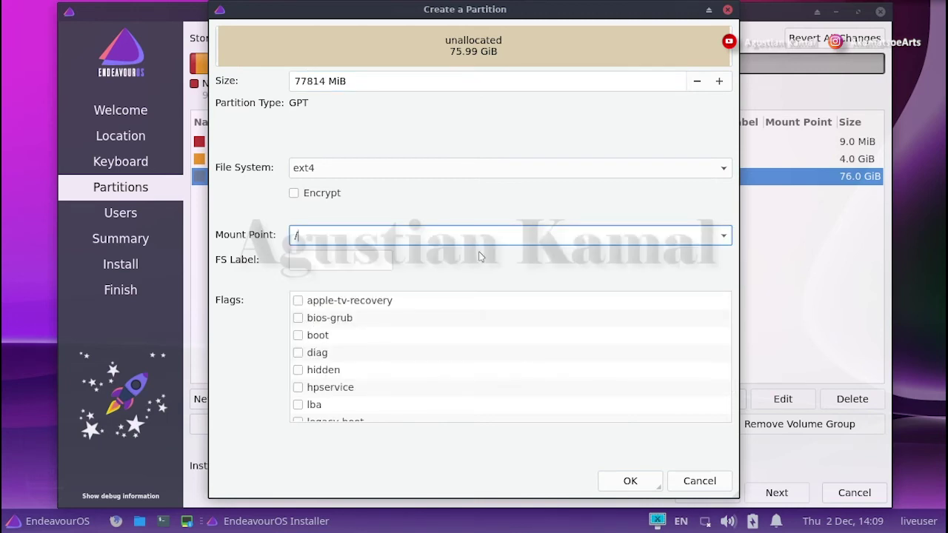
{"action": "scroll", "coordinate": [383, 356], "scroll_direction": "down", "scroll_amount": 3}
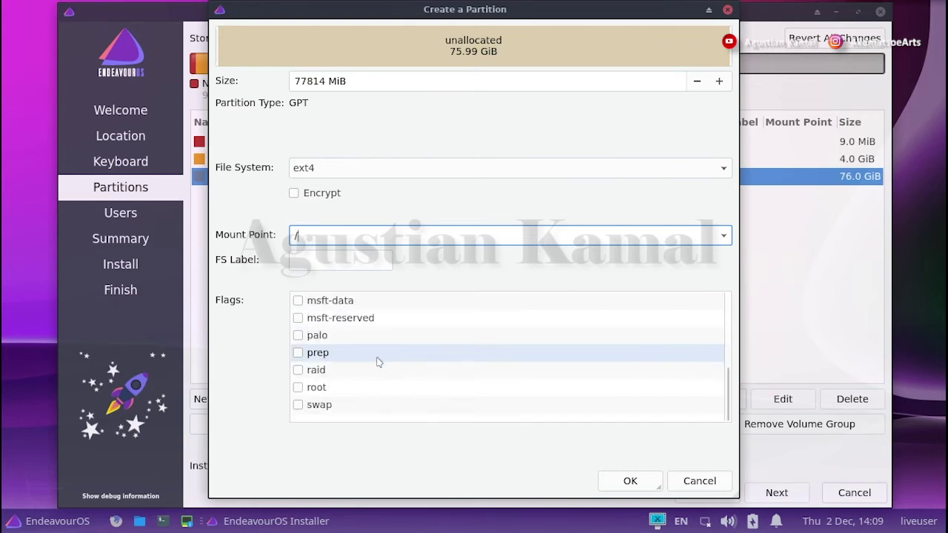
{"action": "left_click", "coordinate": [298, 388]}
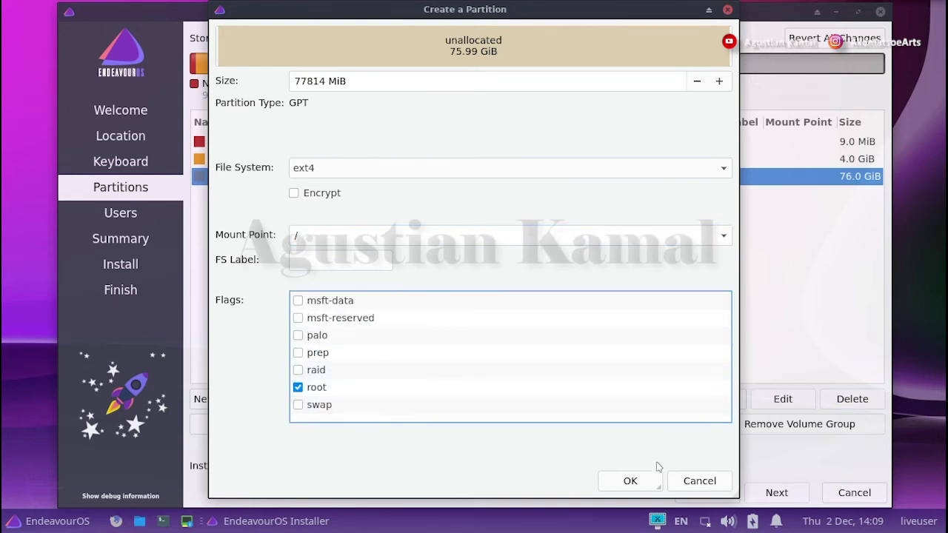
{"action": "left_click", "coordinate": [630, 481]}
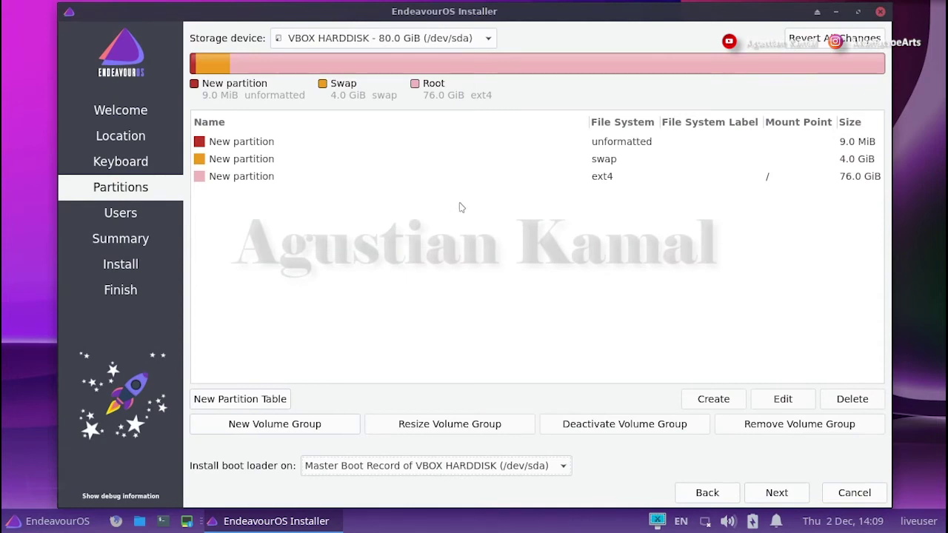
- Choose the Master Boot Record of VBOX HARDDISK (/dev/sda) as the boot loader location and review the new partitions
{"action": "left_click", "coordinate": [493, 183]}
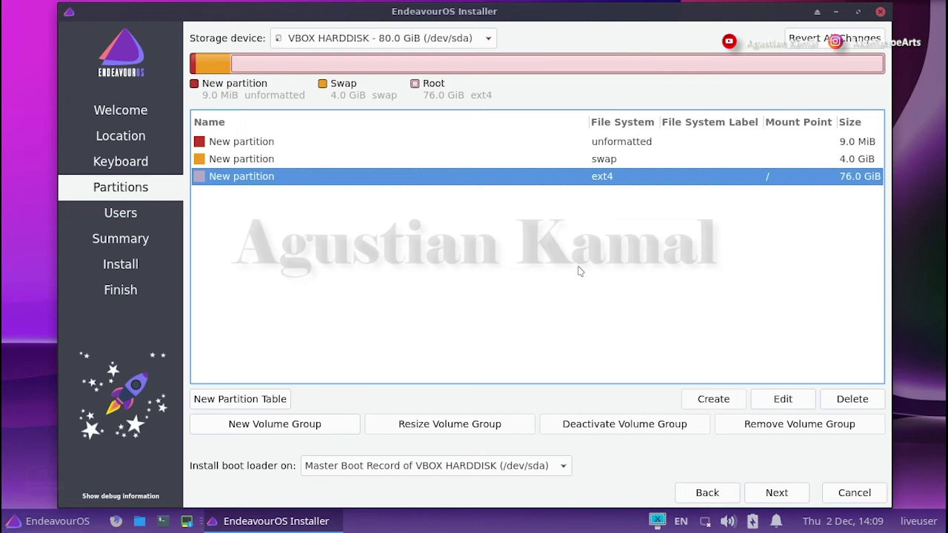
{"action": "left_click", "coordinate": [544, 467]}
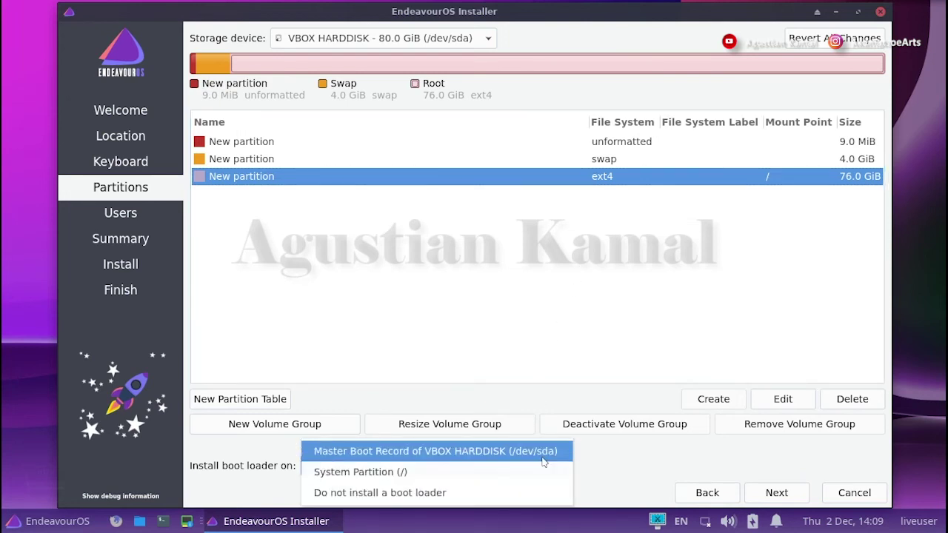
{"action": "left_click", "coordinate": [543, 459]}
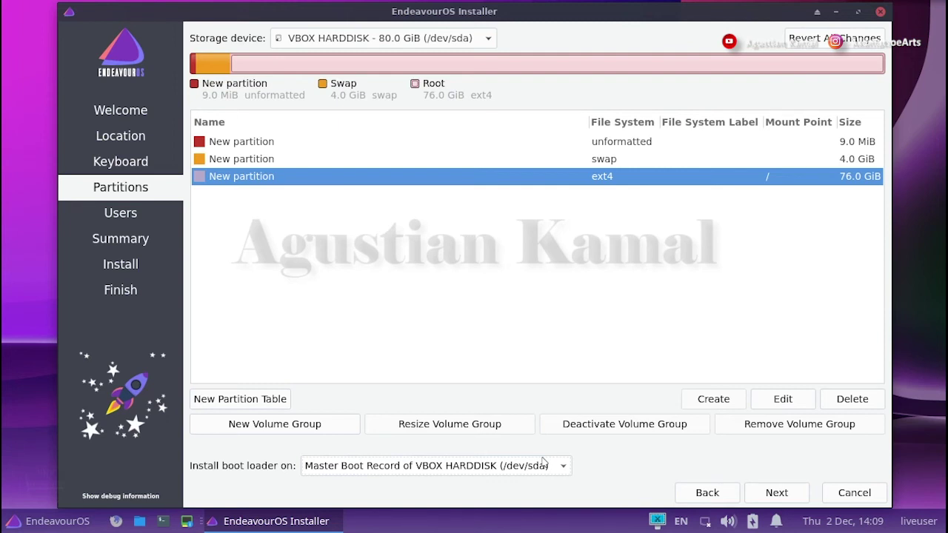
{"action": "left_click", "coordinate": [589, 159]}
{"action": "left_click", "coordinate": [590, 148]}
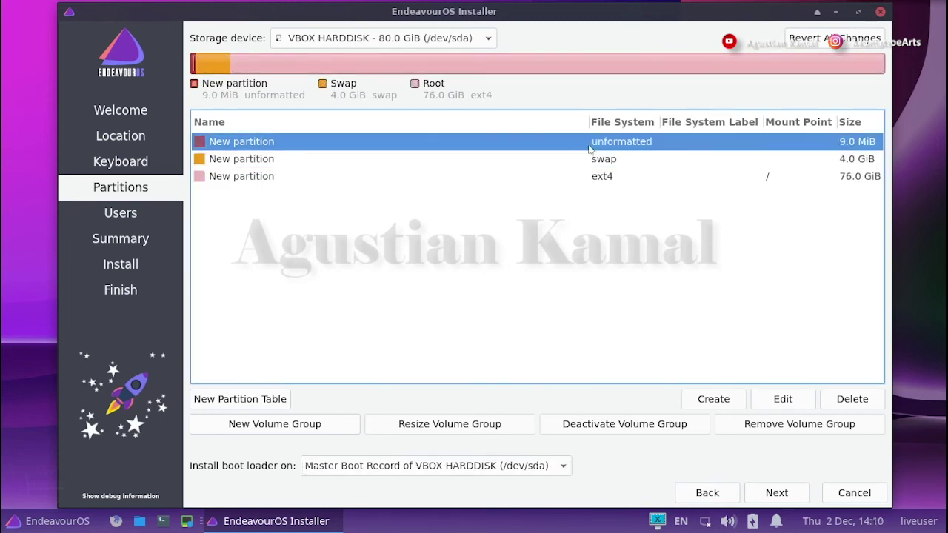